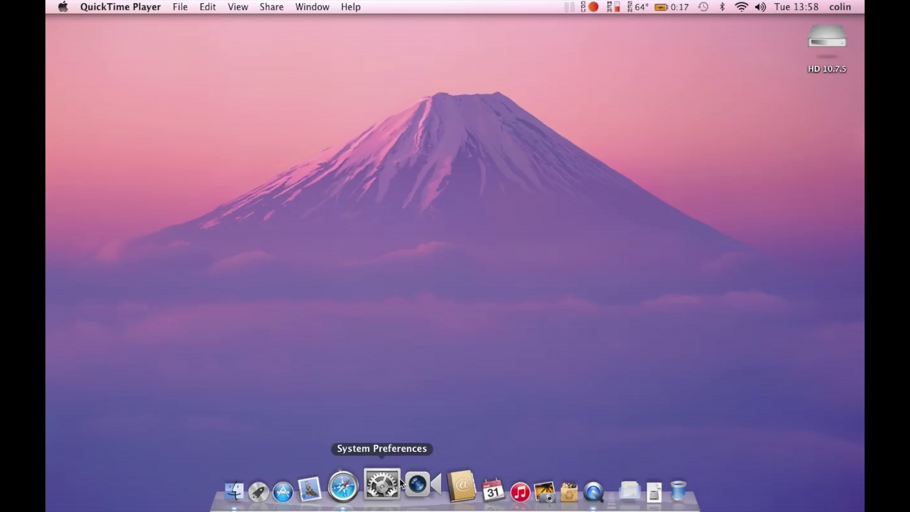
Step: Launch System Preferences, go to Users & Groups and unlock it with the admin password
left_click(397, 480)
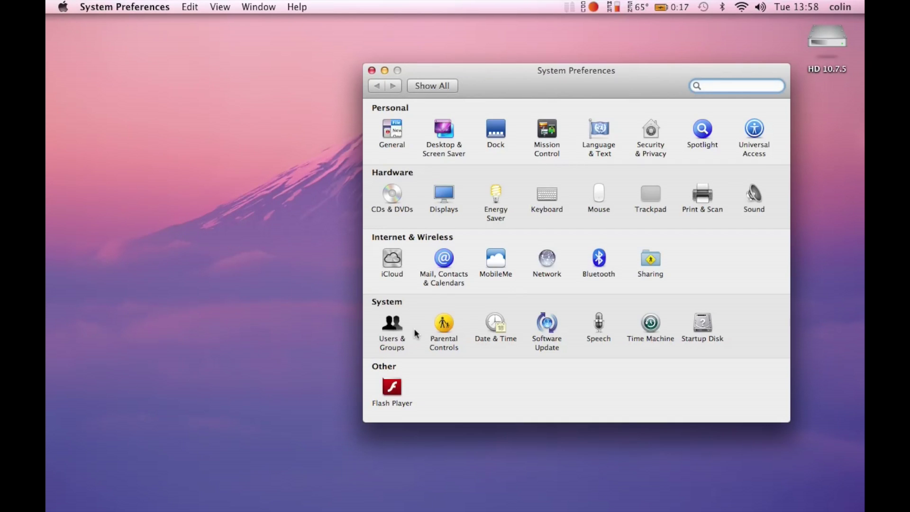
left_click(394, 324)
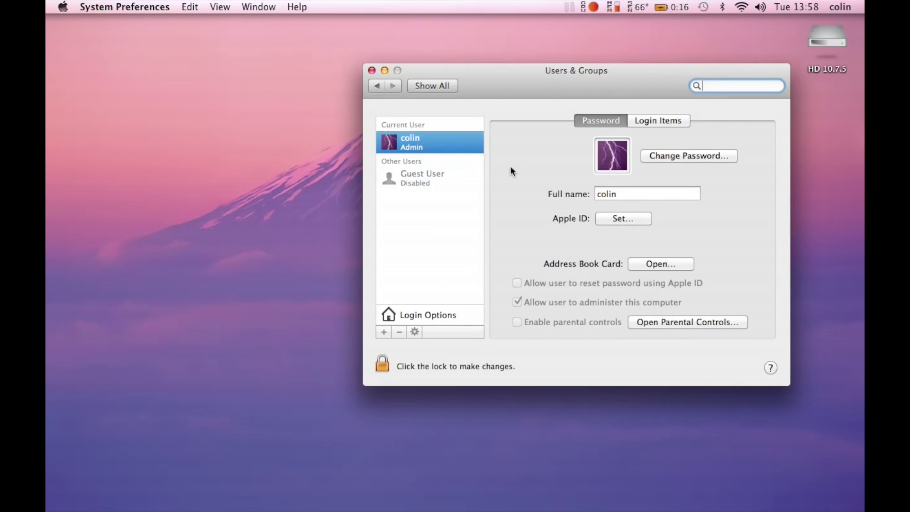
left_click(382, 364)
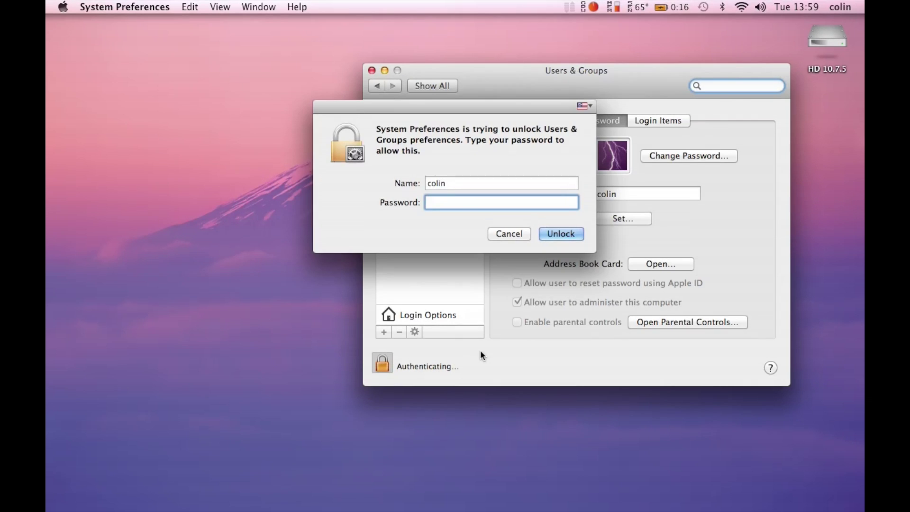
type("•••••")
key("Return")
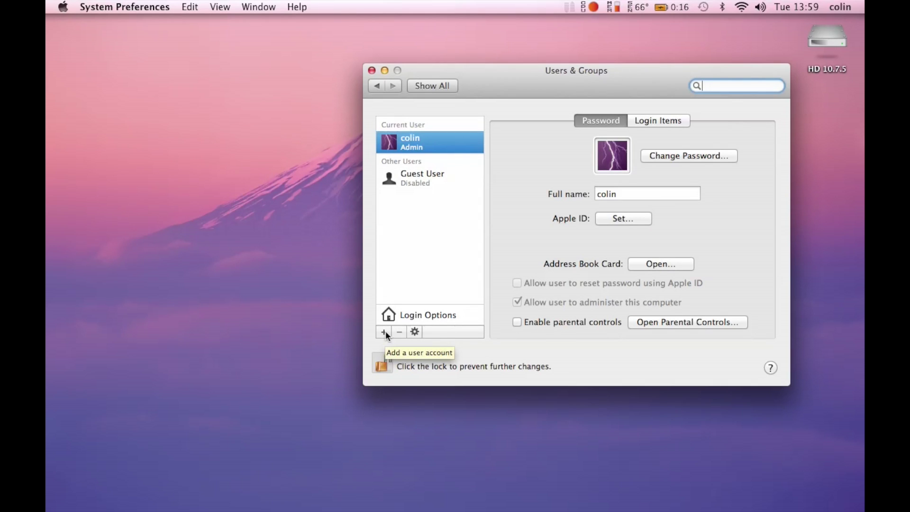
Step: Add a Standard user with full name ricci and no password, accepting the no-password warning
left_click(386, 331)
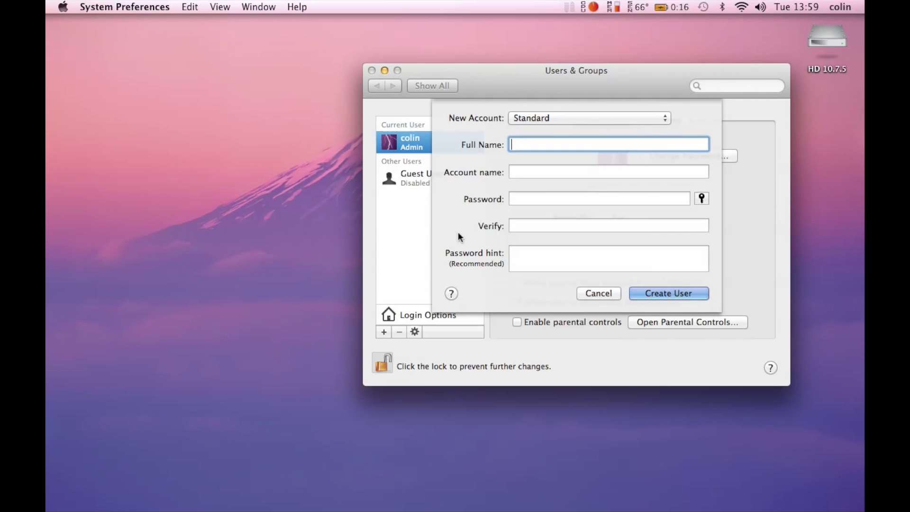
type("ricc")
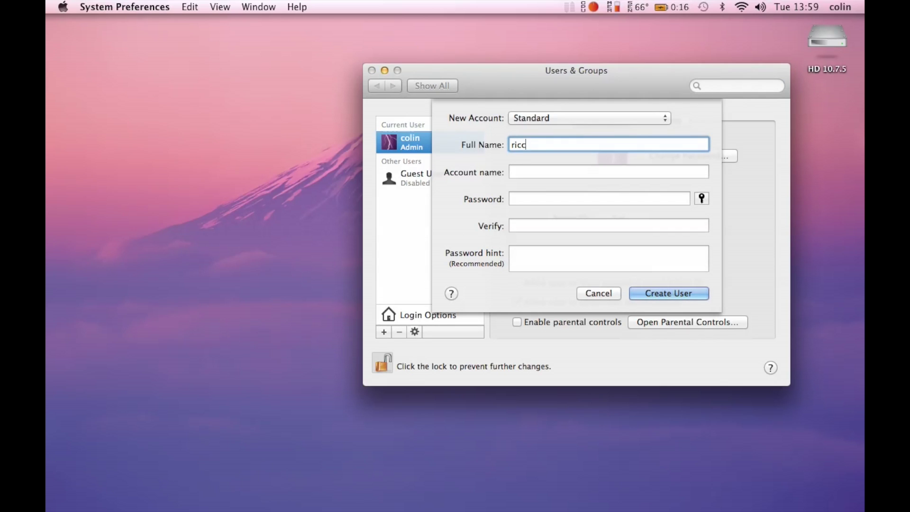
type("i")
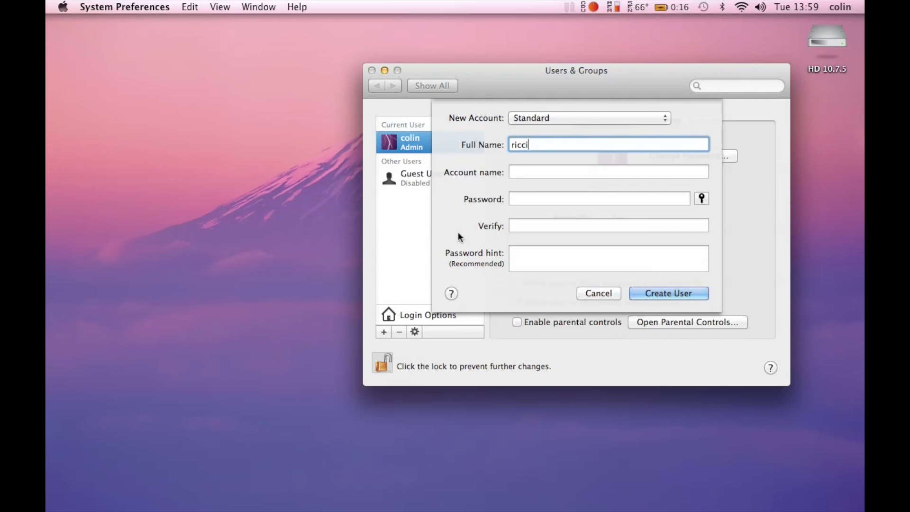
left_click(535, 175)
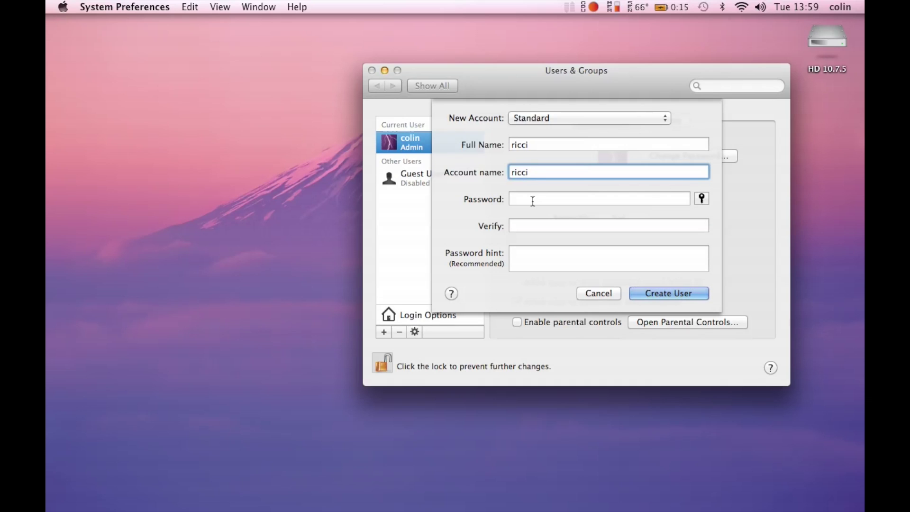
left_click(679, 296)
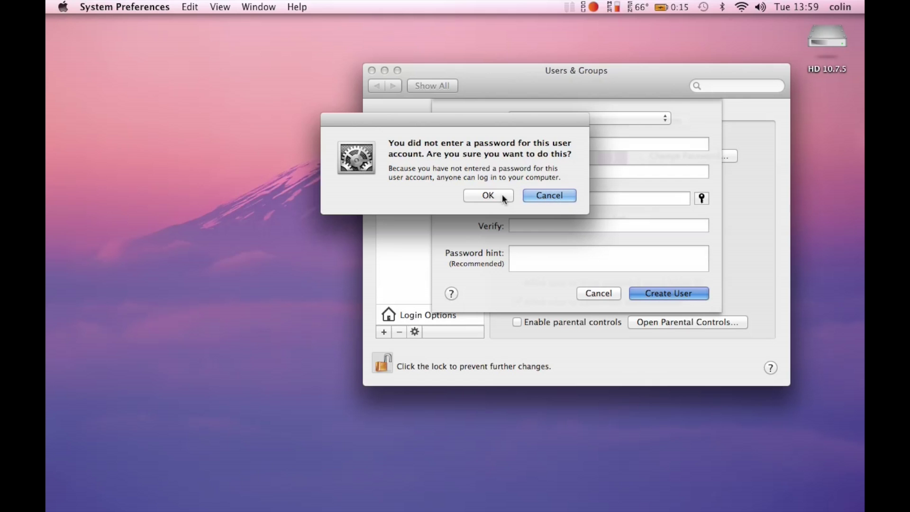
left_click(488, 196)
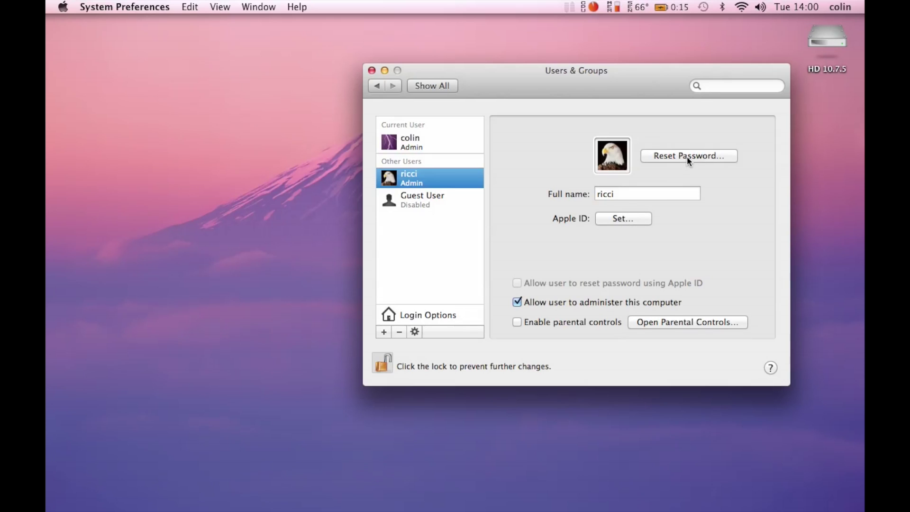
Step: Check 'Allow user to administer this computer' for the ricci account
left_click(420, 147)
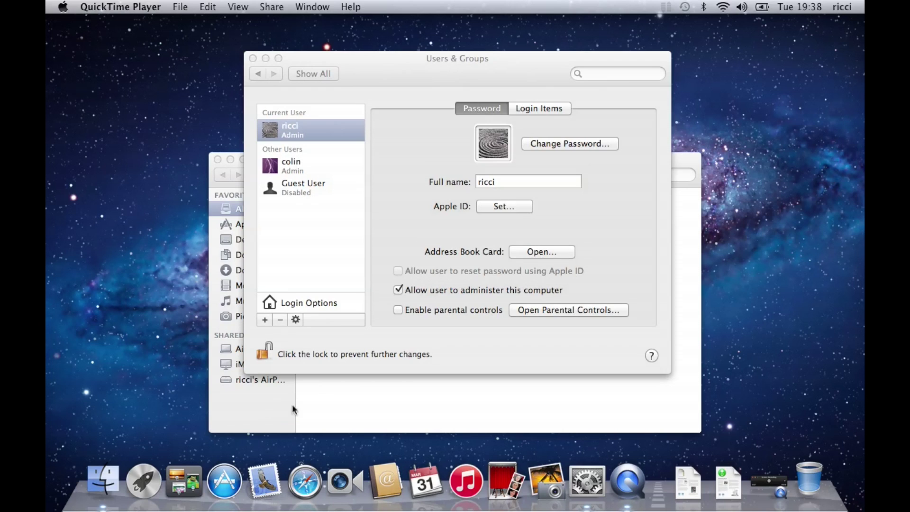
Step: In Finder Preferences' Sidebar settings, show colin under Devices and hide All My Files
left_click(344, 404)
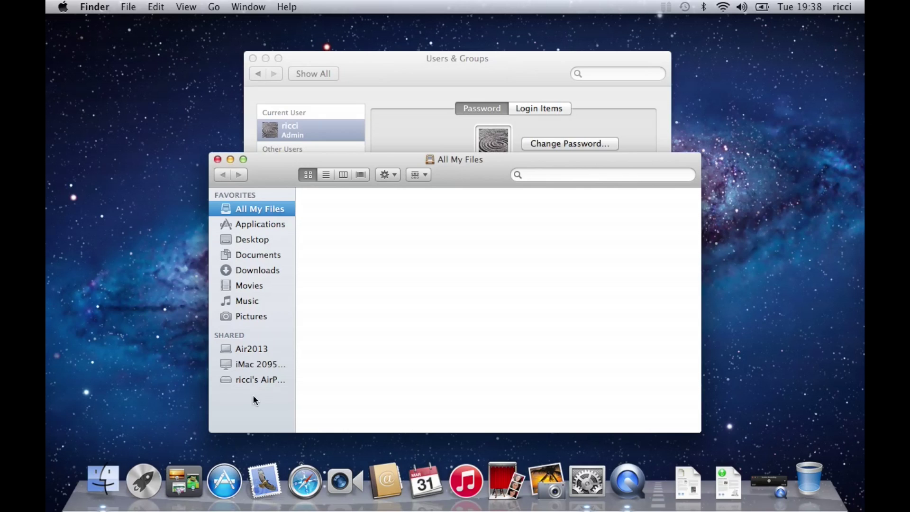
left_click(95, 7)
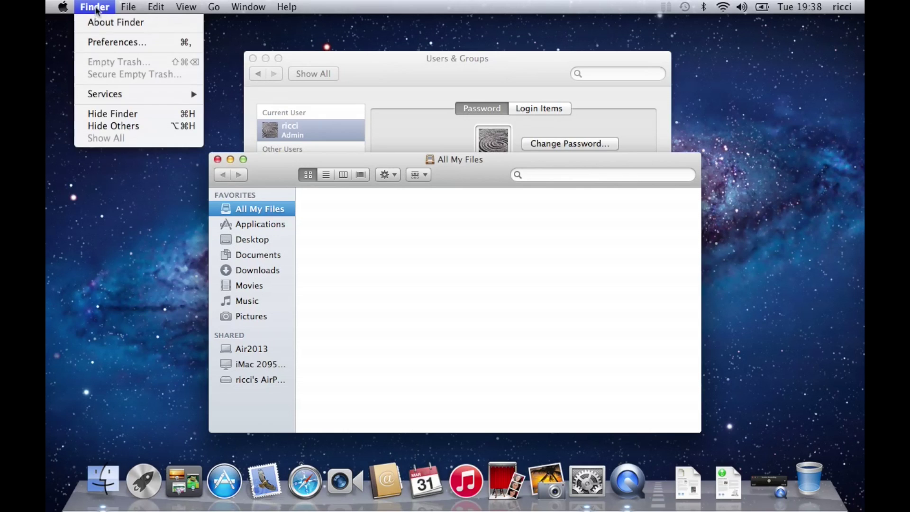
left_click(103, 41)
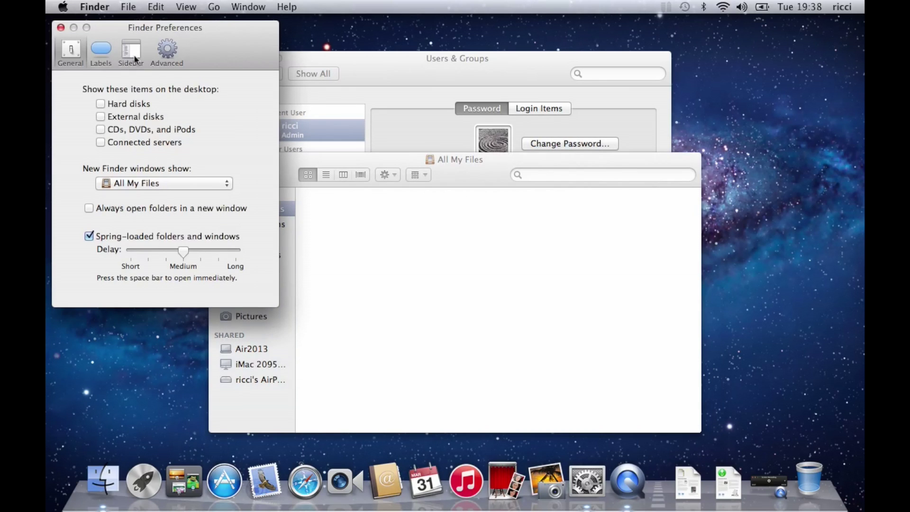
left_click(132, 53)
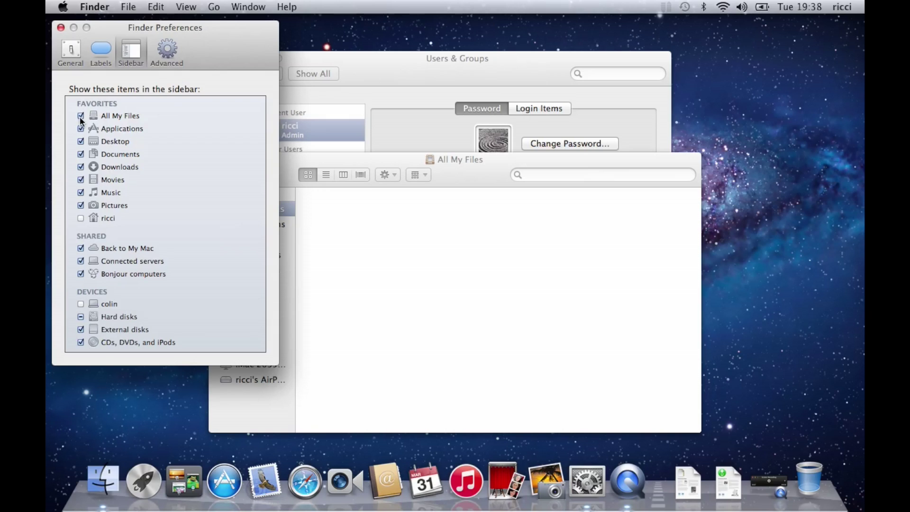
left_click(81, 304)
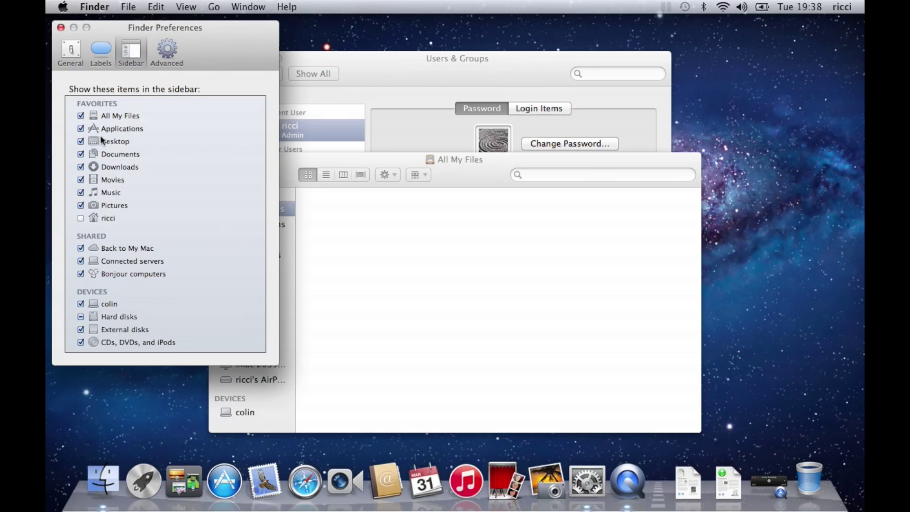
left_click(82, 116)
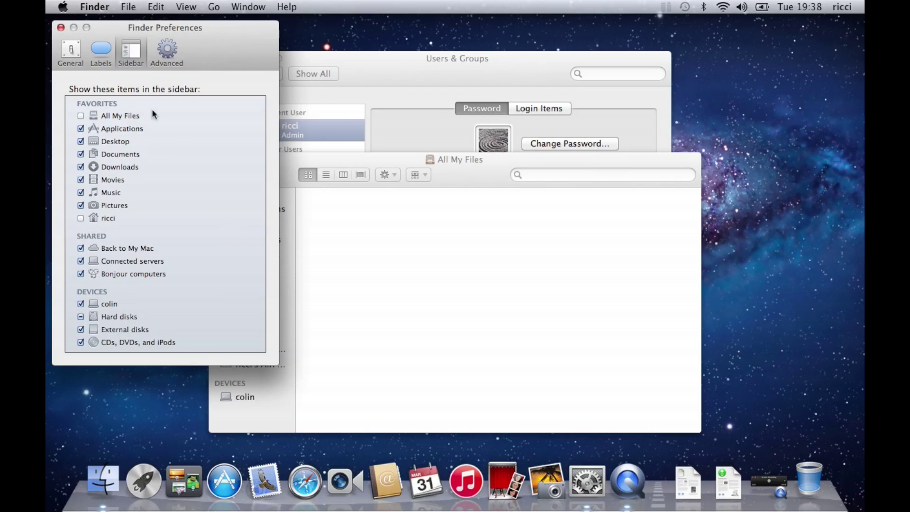
left_click(61, 27)
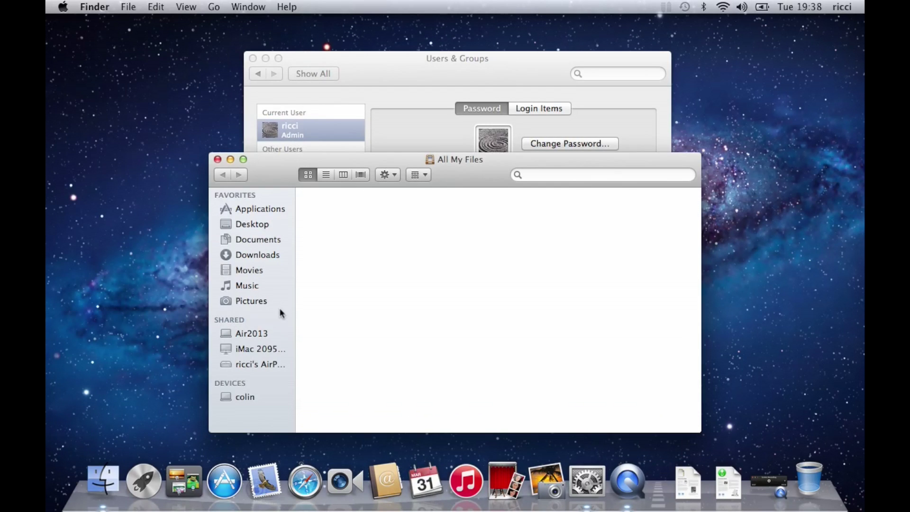
Step: Browse colin > HD 10.7.5 > Users and begin renaming the colin folder
left_click(244, 396)
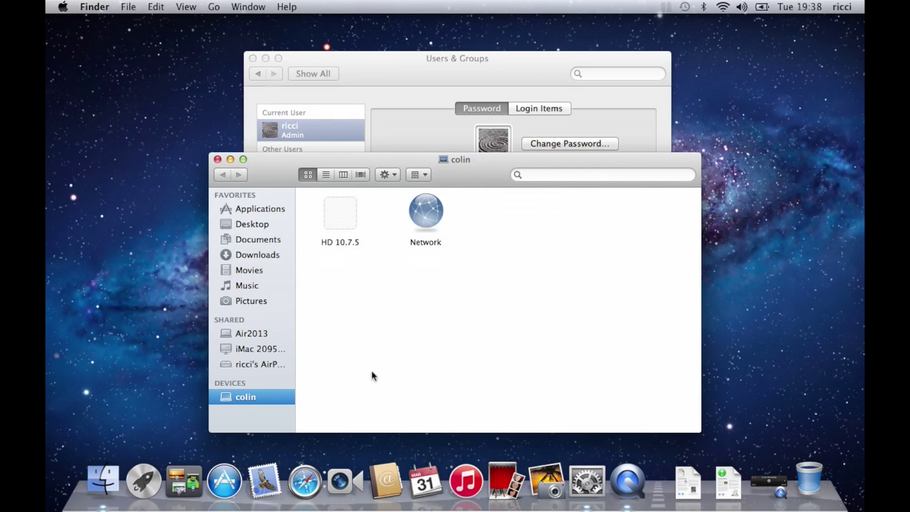
double_click(350, 206)
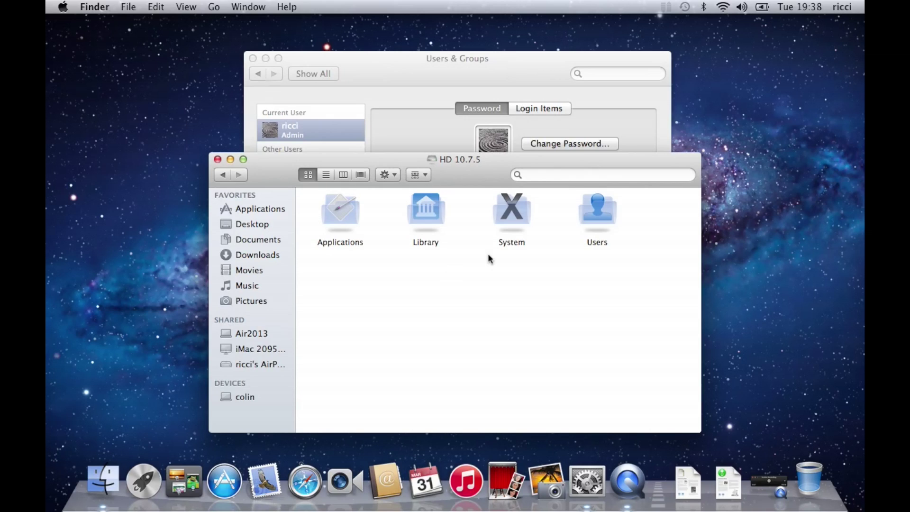
left_click(610, 201)
double_click(610, 201)
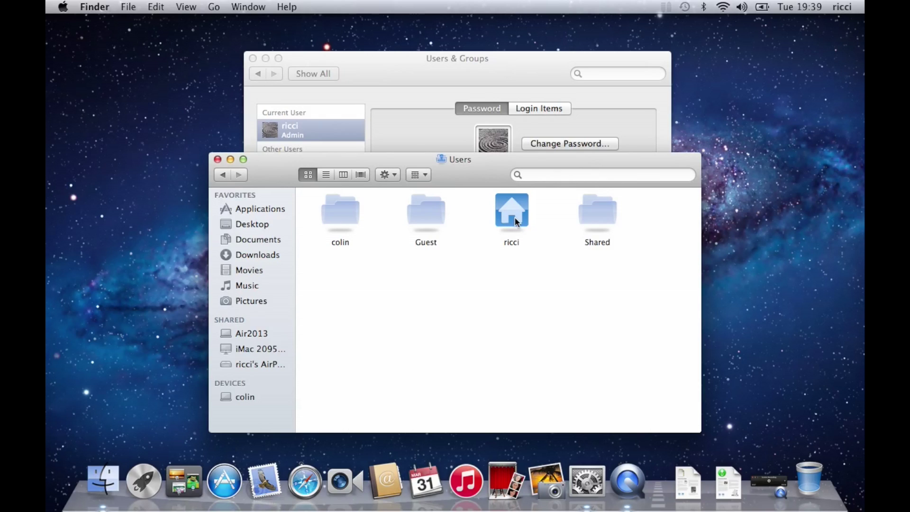
left_click(341, 219)
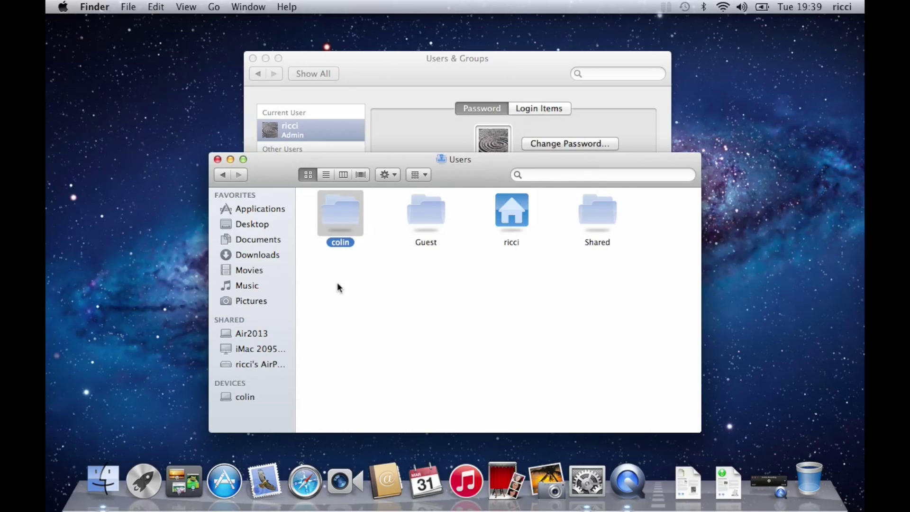
key("Return")
Step: Rename the colin home folder to colin1, authorize as administrator, and return to Users & Groups
left_click(350, 242)
type("1")
key("Escape")
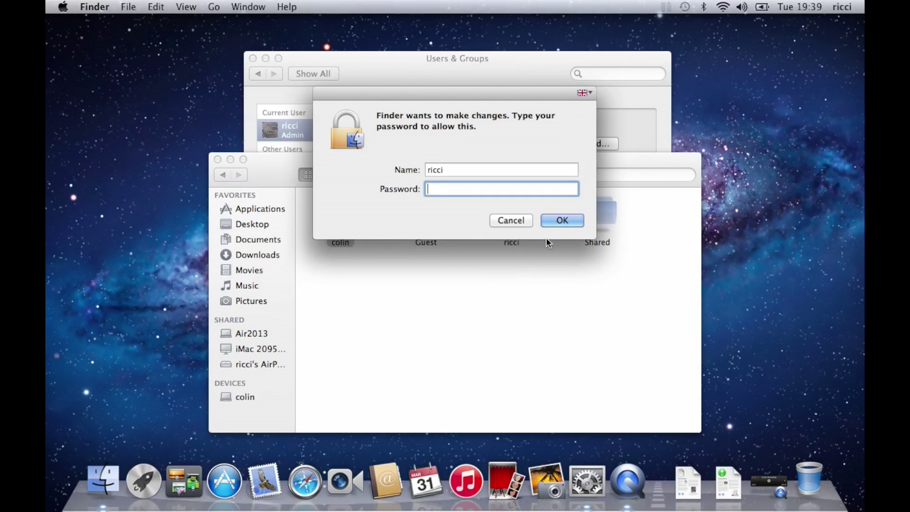
left_click(567, 222)
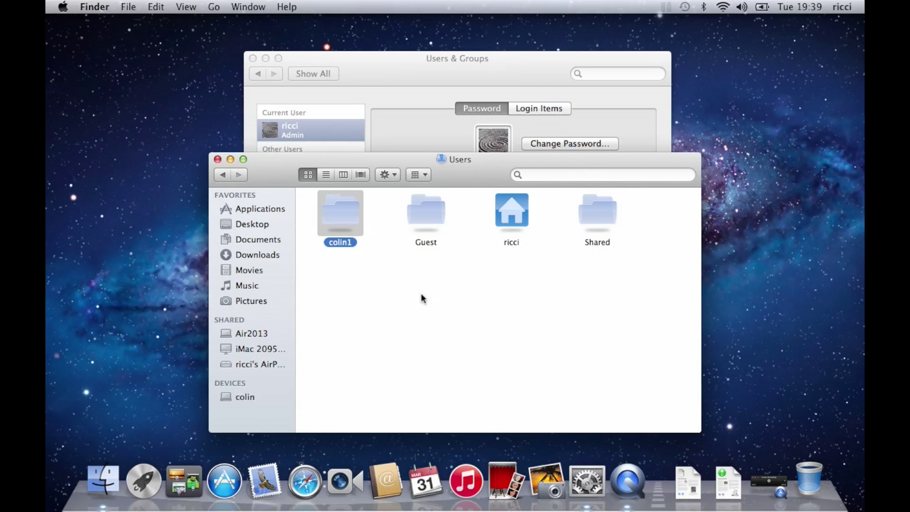
left_click(405, 61)
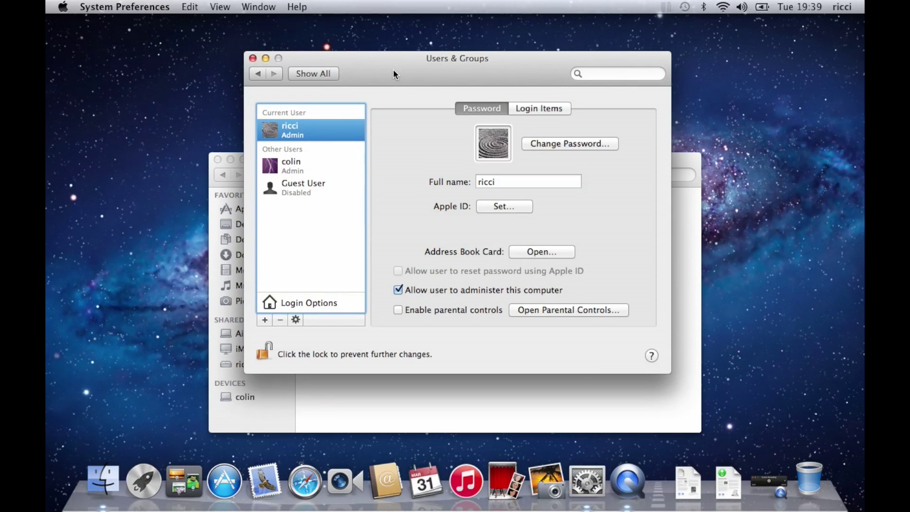
Step: Select the colin admin account under Other Users and bring up its context menu
left_click(266, 353)
left_click(289, 166)
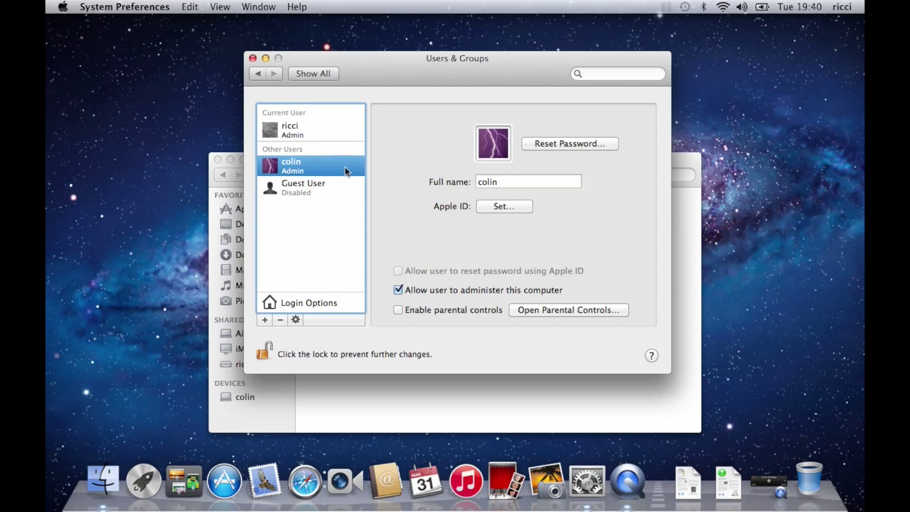
right_click(346, 171)
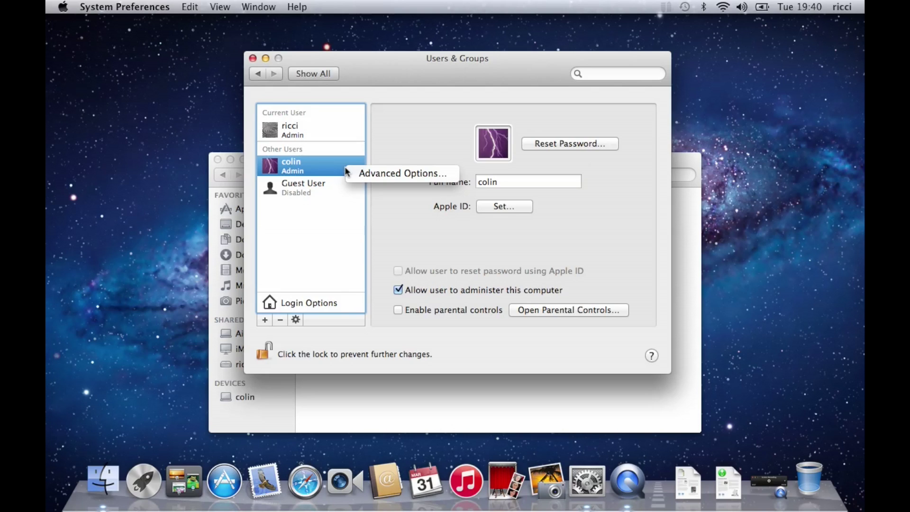
Step: In colin's Advanced Options, change the account name to colin1
left_click(397, 175)
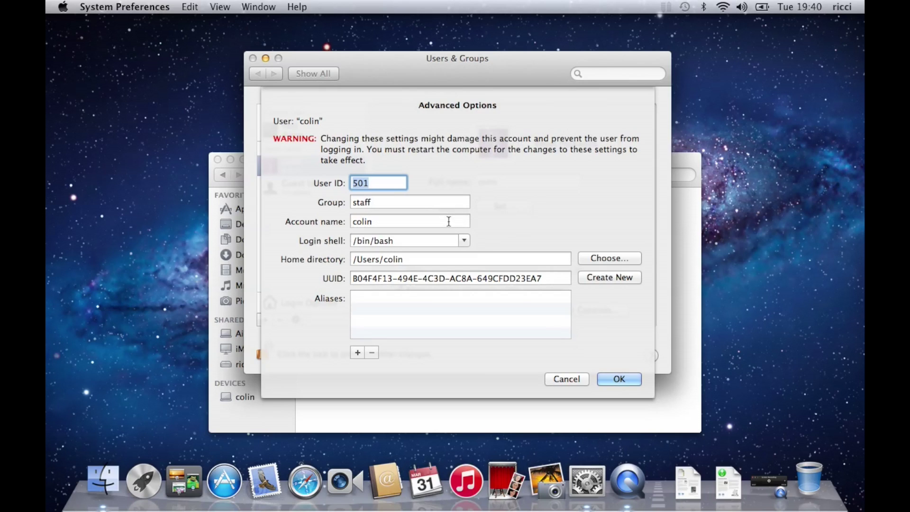
left_click(394, 223)
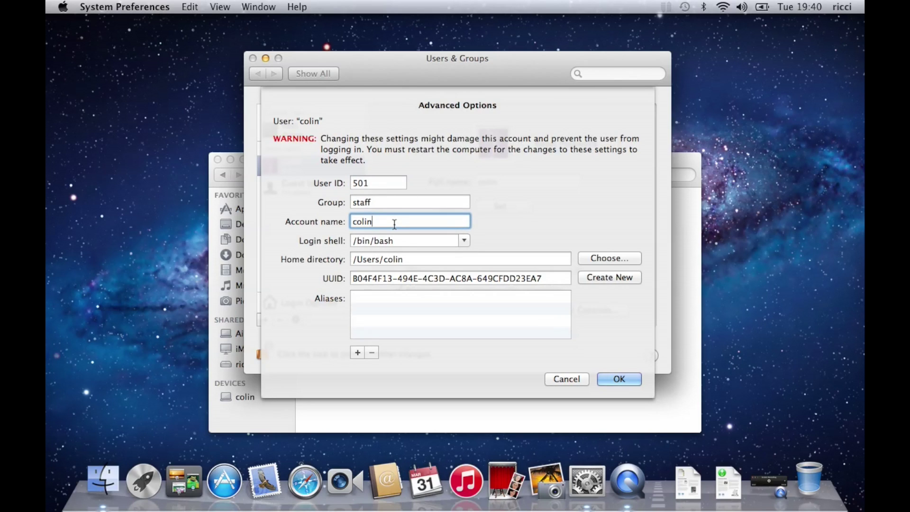
type("1")
Step: Set the home directory to the renamed colin1 folder in Users and save the changes
left_click(418, 259)
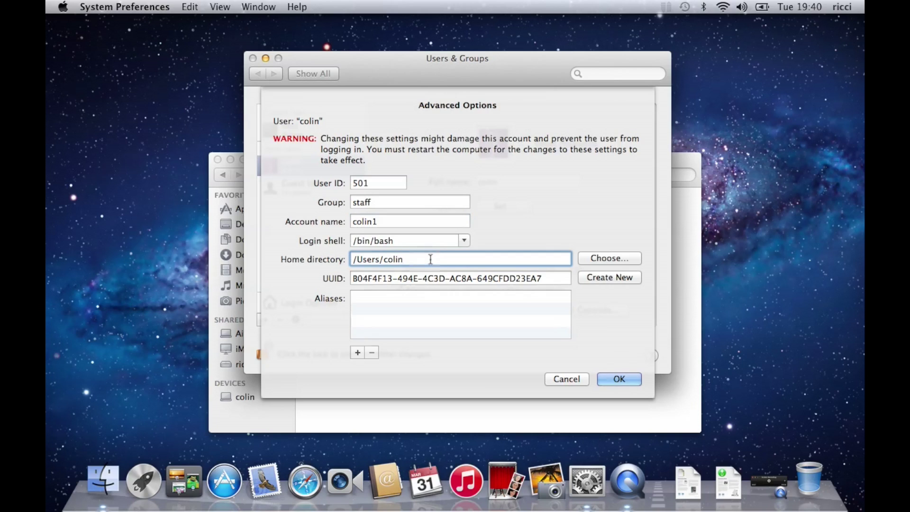
left_click(613, 258)
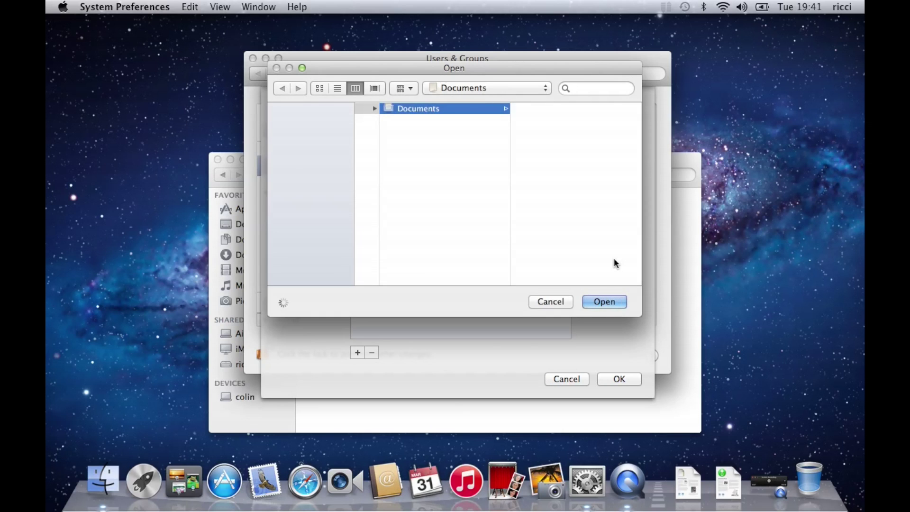
left_click(544, 91)
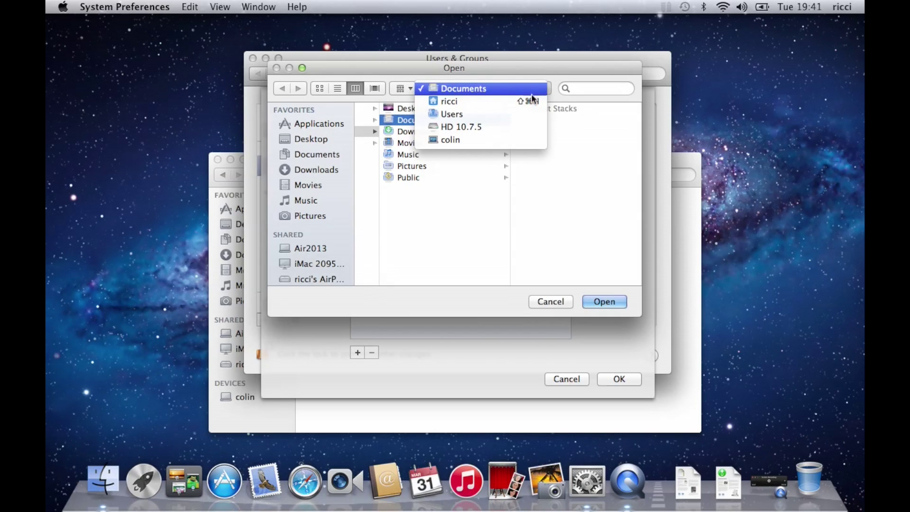
left_click(511, 119)
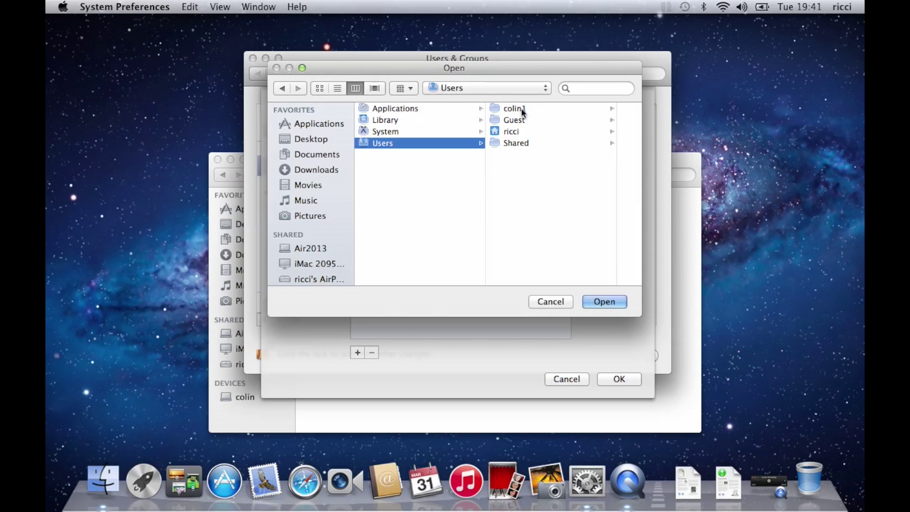
left_click(515, 109)
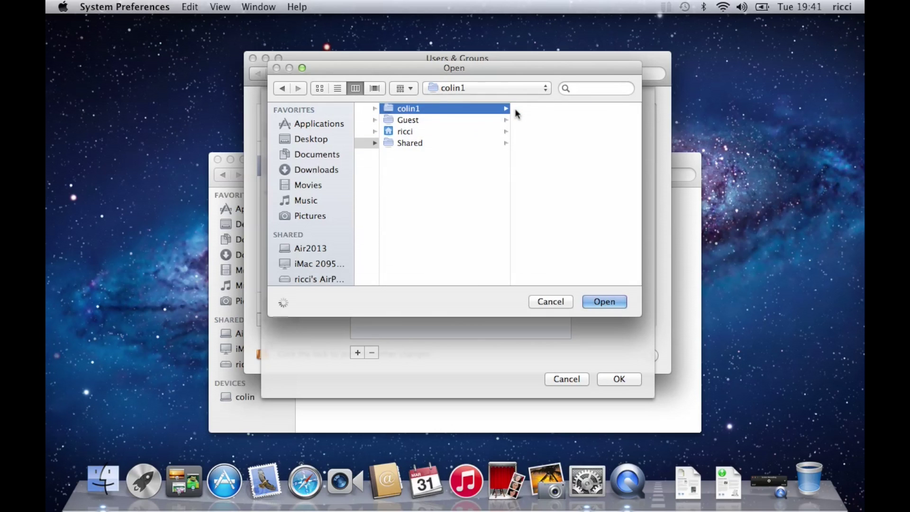
left_click(614, 301)
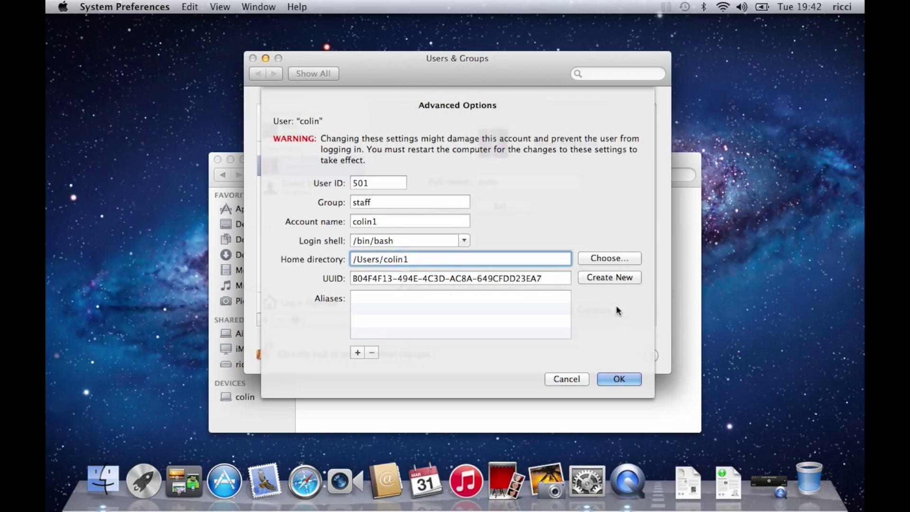
left_click(619, 379)
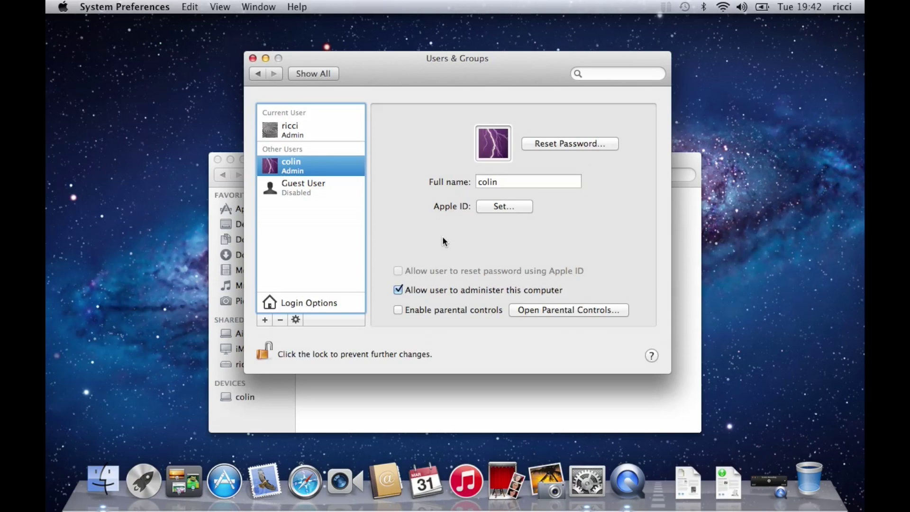
Step: Go back to Show All to display every preference pane
left_click(331, 74)
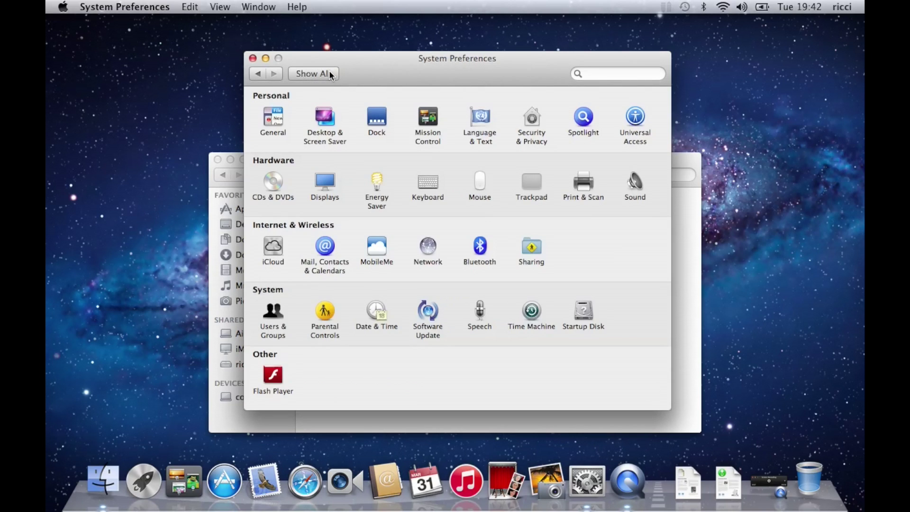
Step: In Sharing, rename the computer to colin1, accept the matching local hostname, then log out
left_click(533, 247)
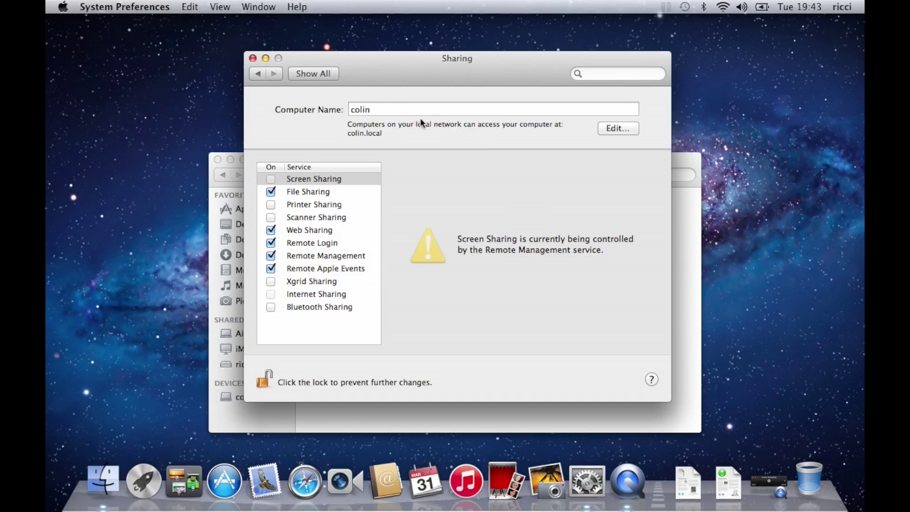
left_click(381, 109)
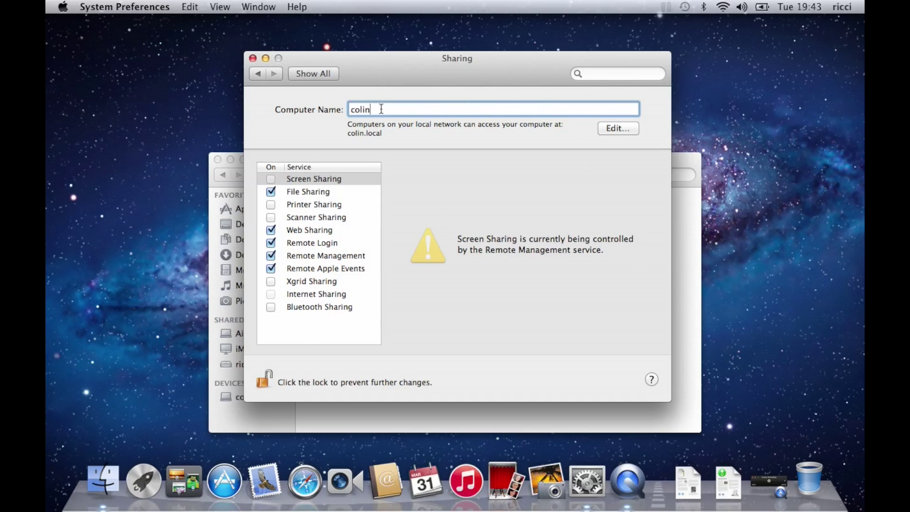
type("1")
left_click(616, 131)
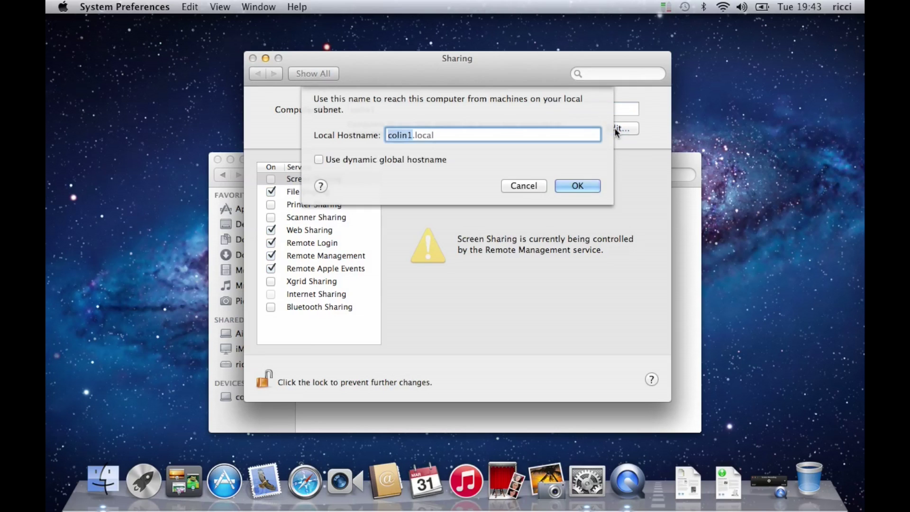
left_click(583, 189)
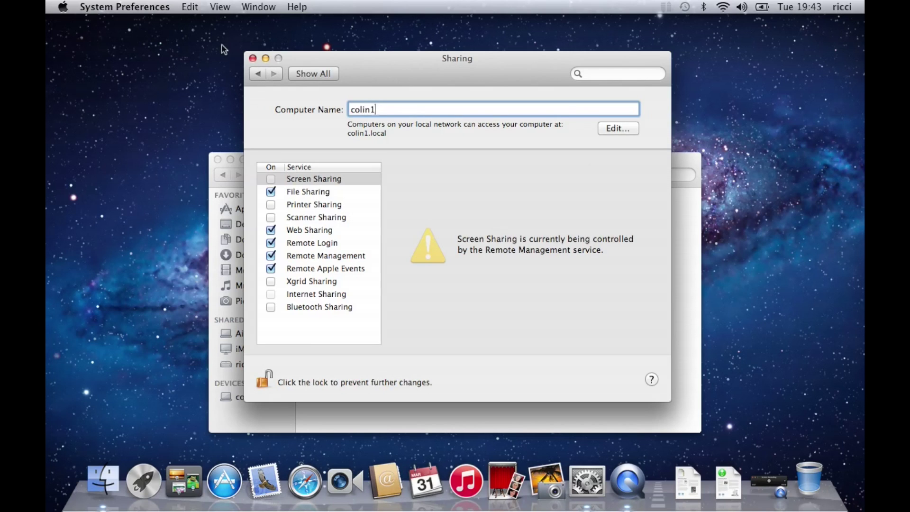
left_click(63, 8)
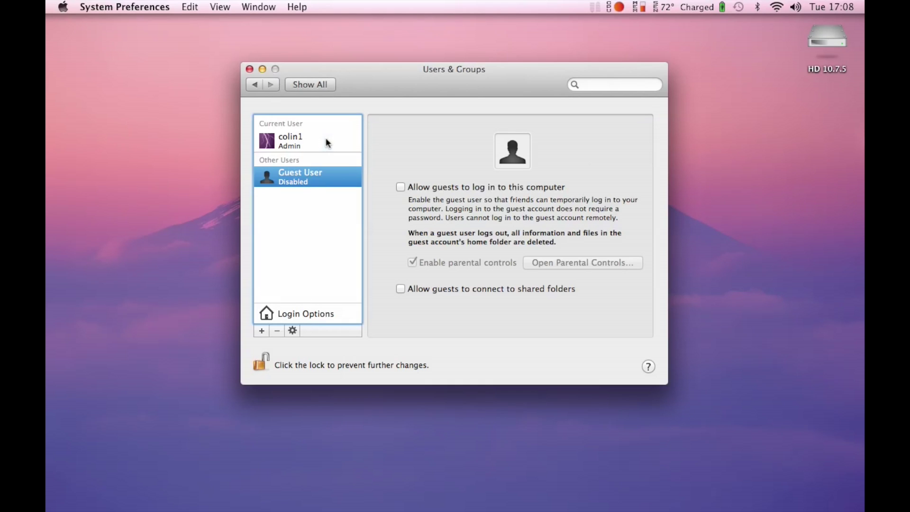
Step: Enable the fast user switching menu as Full Name in Login Options, then close System Preferences
left_click(323, 139)
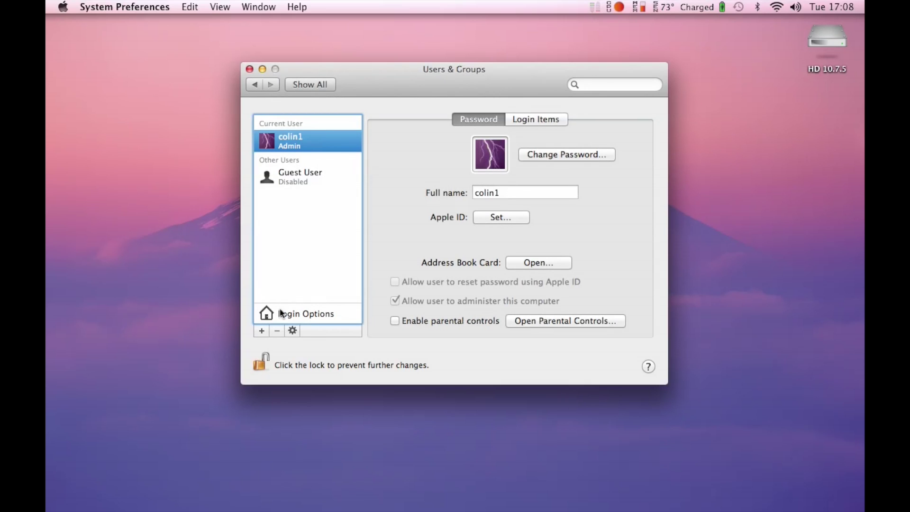
left_click(312, 315)
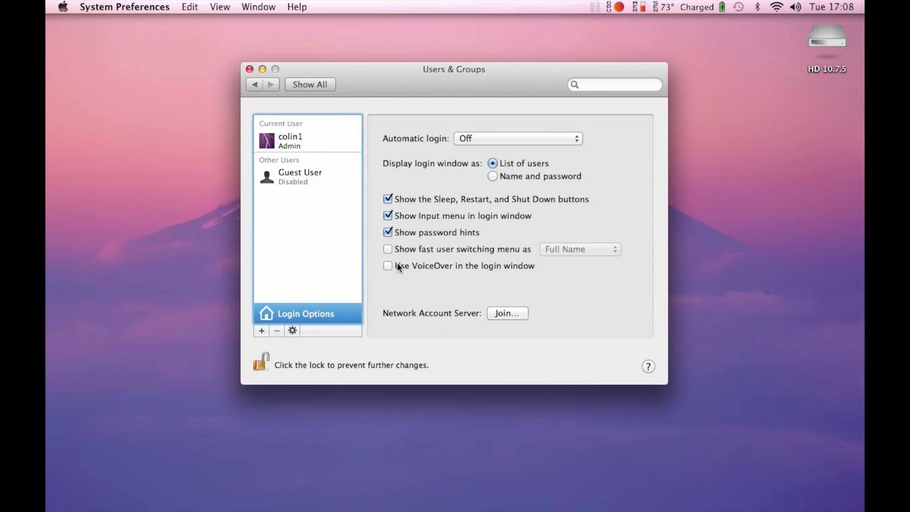
left_click(390, 250)
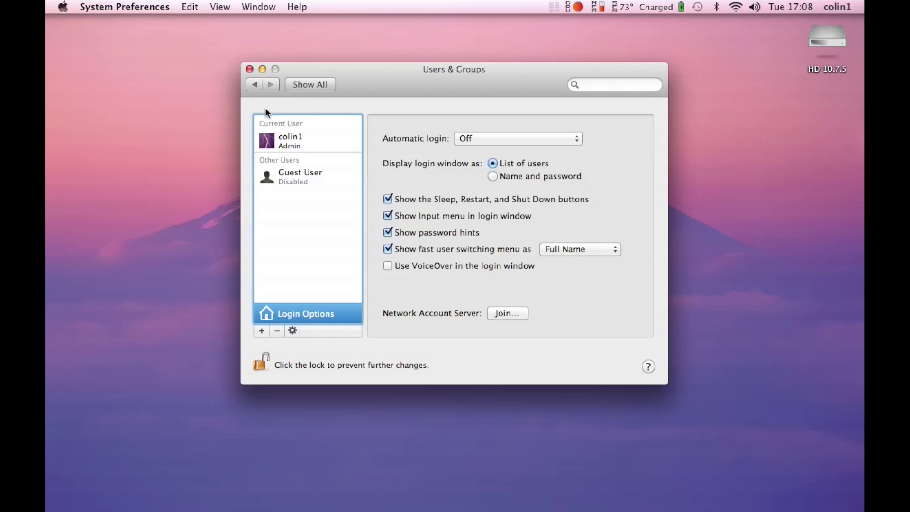
left_click(250, 69)
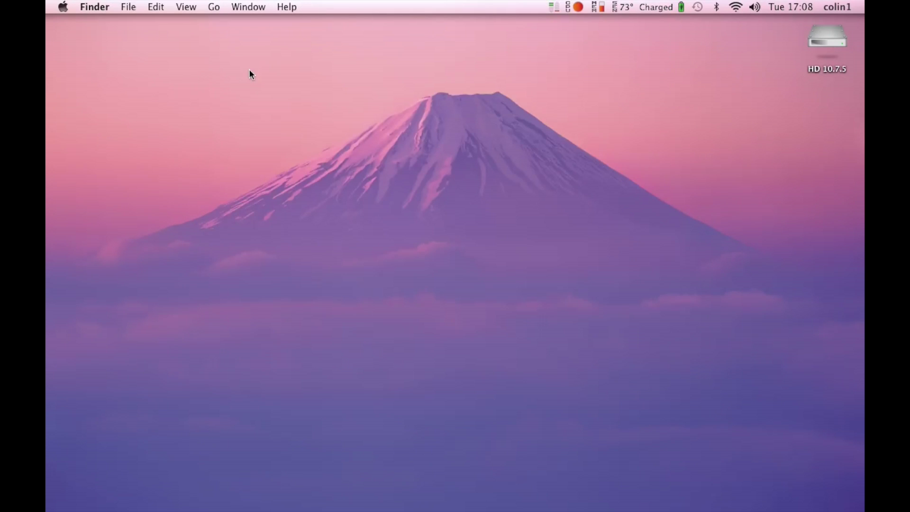